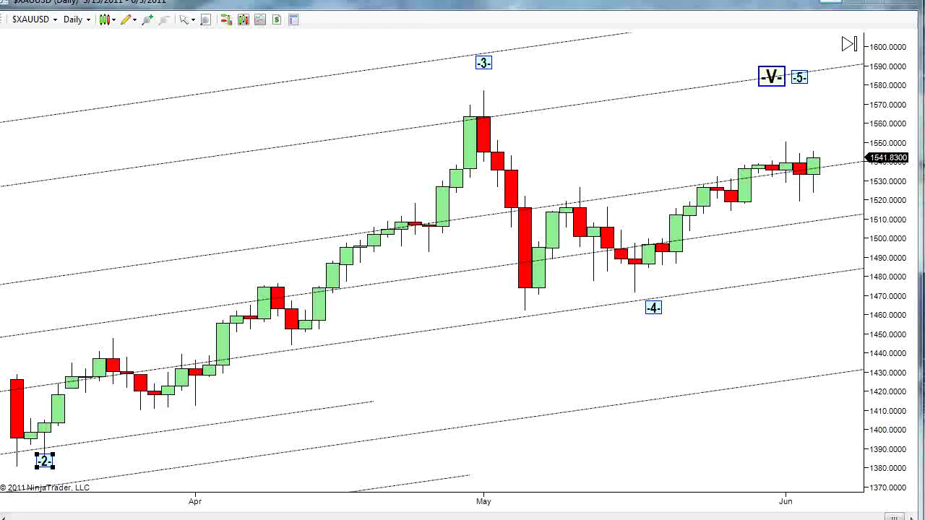
Step: Sketch an arrow along the rising channel into June and box the latest candles
{"action": "mouse_move", "coordinate": [267, 246]}
{"action": "left_mouse_down"}
{"action": "mouse_move", "coordinate": [731, 225]}
{"action": "mouse_move", "coordinate": [903, 185]}
{"action": "mouse_move", "coordinate": [858, 162]}
{"action": "left_mouse_up"}
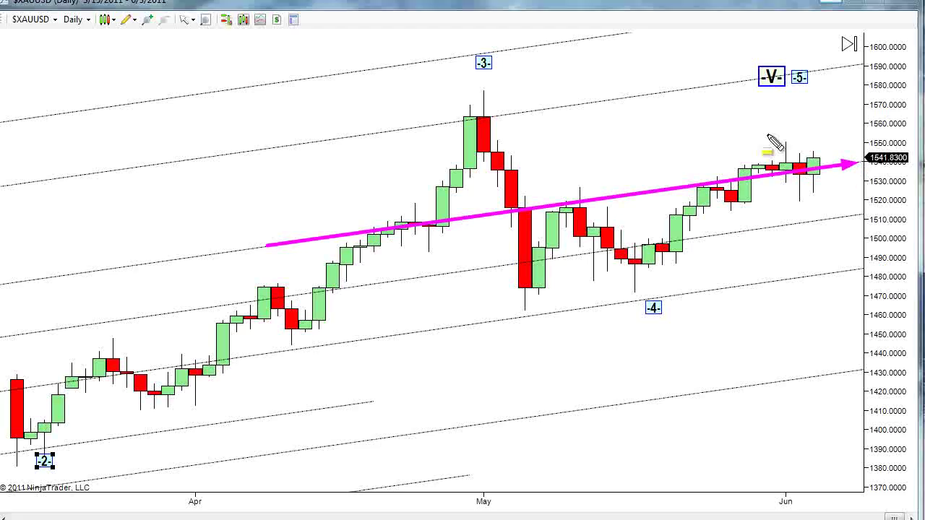
{"action": "left_click_drag", "start_coordinate": [829, 145], "coordinate": [752, 187]}
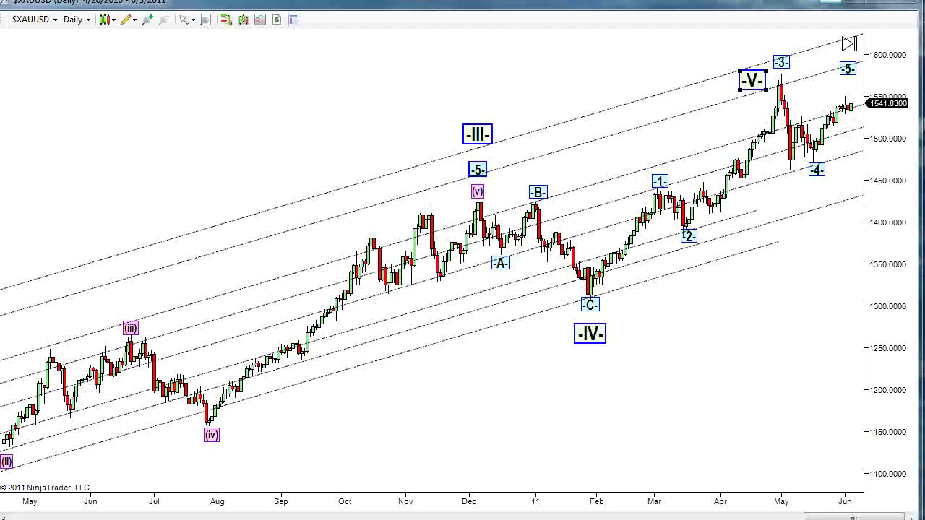
{"action": "left_click", "coordinate": [205, 421]}
{"action": "left_click", "coordinate": [477, 204]}
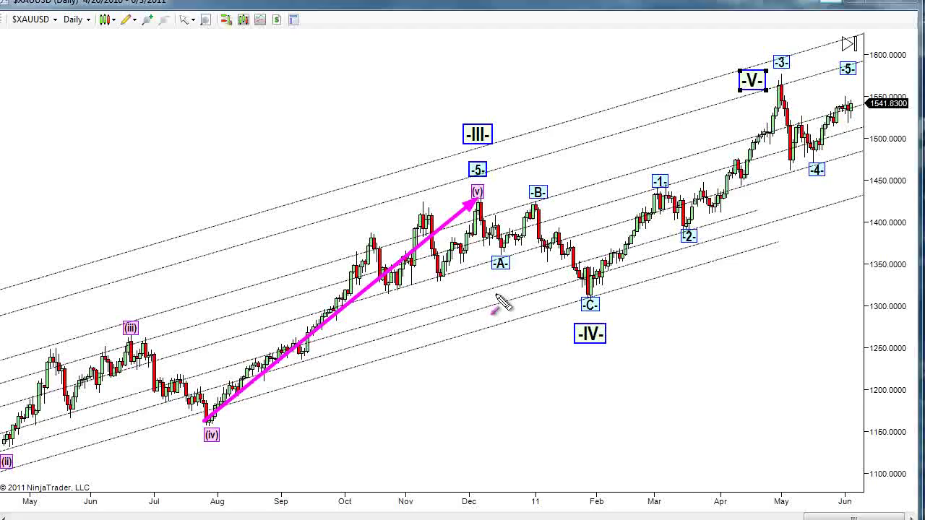
{"action": "left_click", "coordinate": [589, 296]}
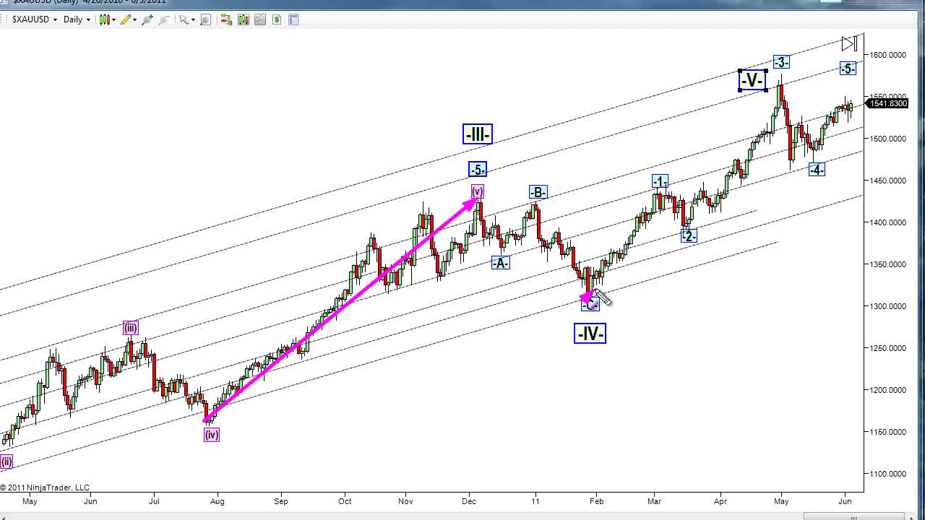
{"action": "left_click", "coordinate": [663, 196]}
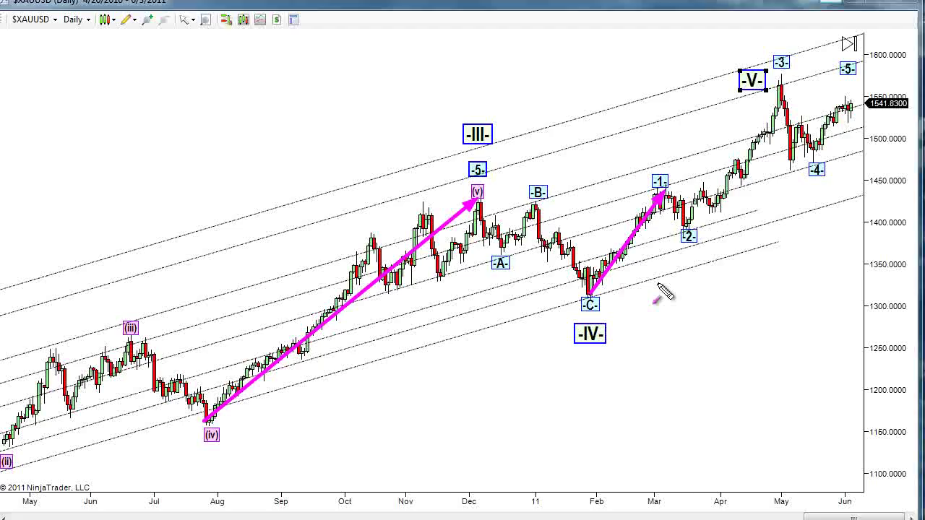
{"action": "key", "text": "Escape"}
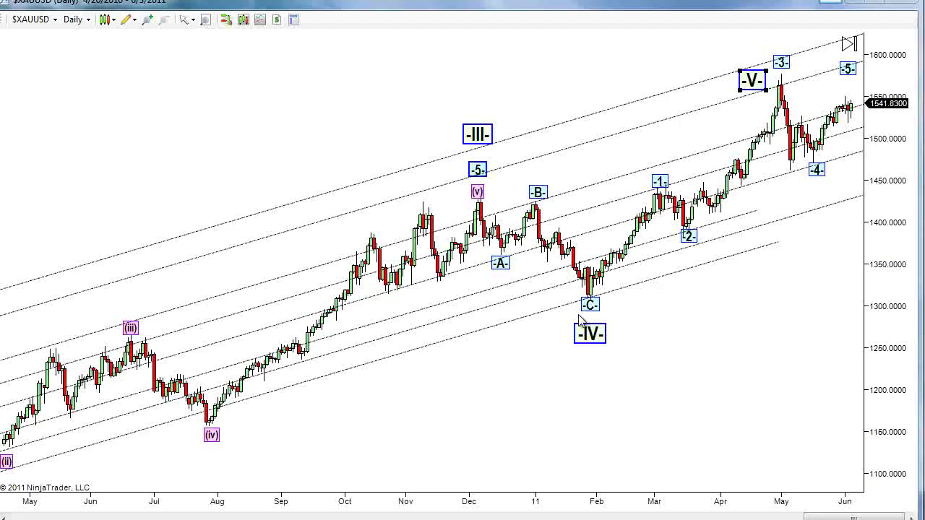
{"action": "left_click", "coordinate": [571, 232]}
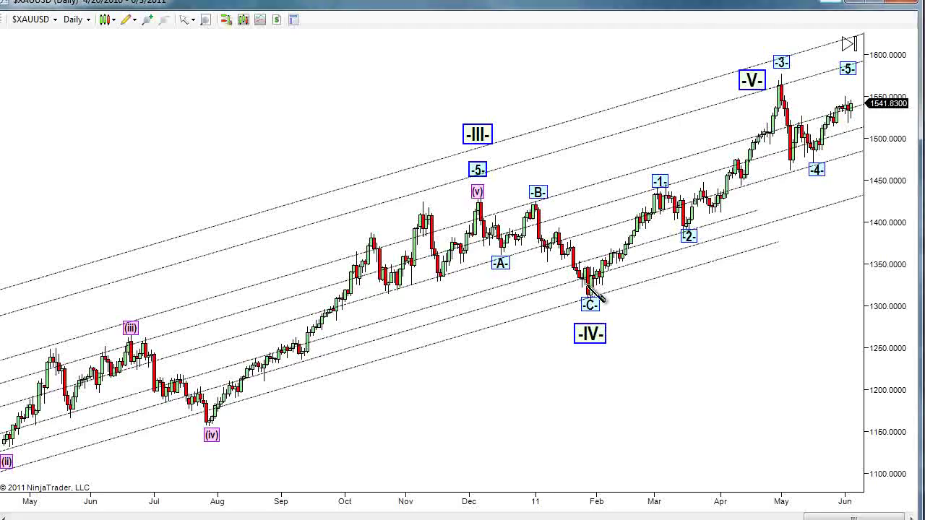
Step: Draw a line along the -C- to -1- rally and shift it onto the -4- to -5- leg
{"action": "left_click_drag", "start_coordinate": [589, 295], "coordinate": [661, 194]}
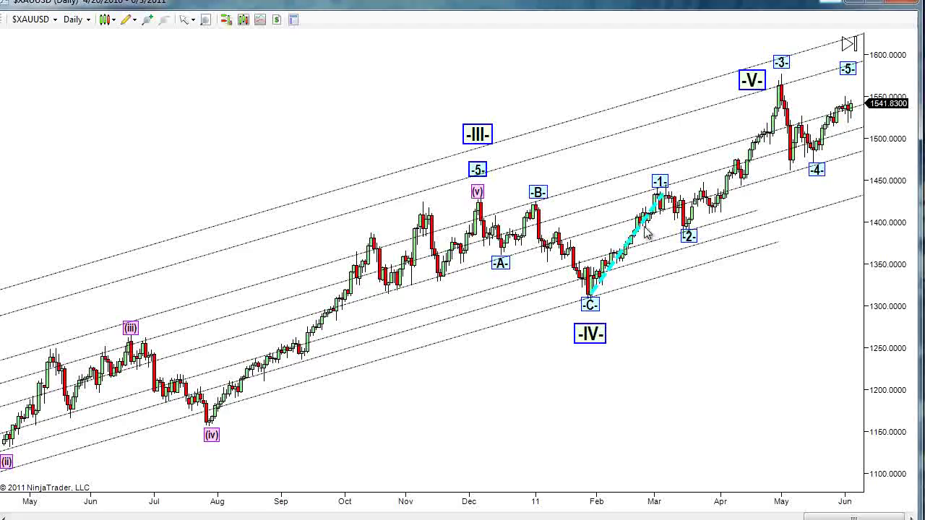
{"action": "left_click_drag", "start_coordinate": [639, 225], "coordinate": [838, 131]}
{"action": "double_click", "coordinate": [838, 132]}
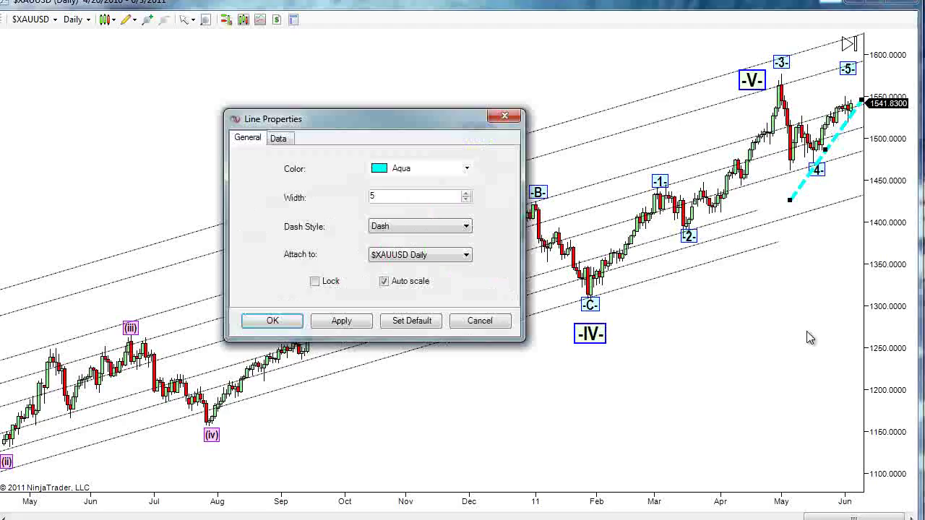
{"action": "left_click", "coordinate": [479, 320]}
Step: Pan into July, move the line to start at the -4- low, and make it Aqua, width 5, Dash
{"action": "left_click_drag", "start_coordinate": [683, 366], "coordinate": [605, 348]}
{"action": "left_click", "coordinate": [715, 201]}
{"action": "left_click_drag", "start_coordinate": [715, 201], "coordinate": [743, 169]}
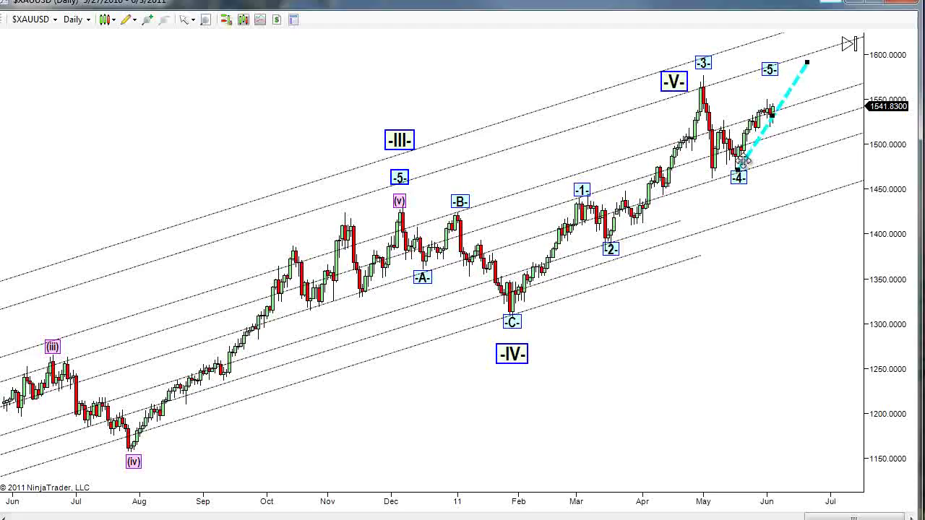
{"action": "double_click", "coordinate": [744, 174]}
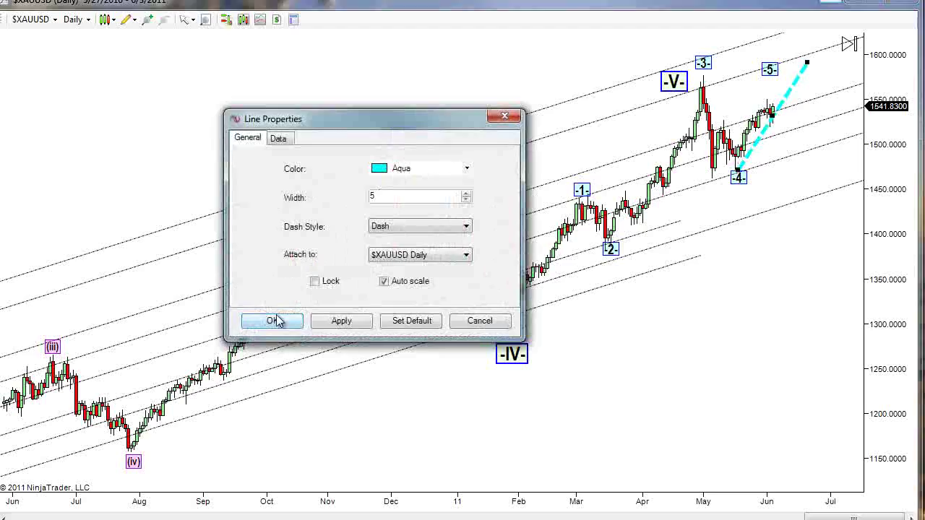
{"action": "left_click", "coordinate": [274, 318]}
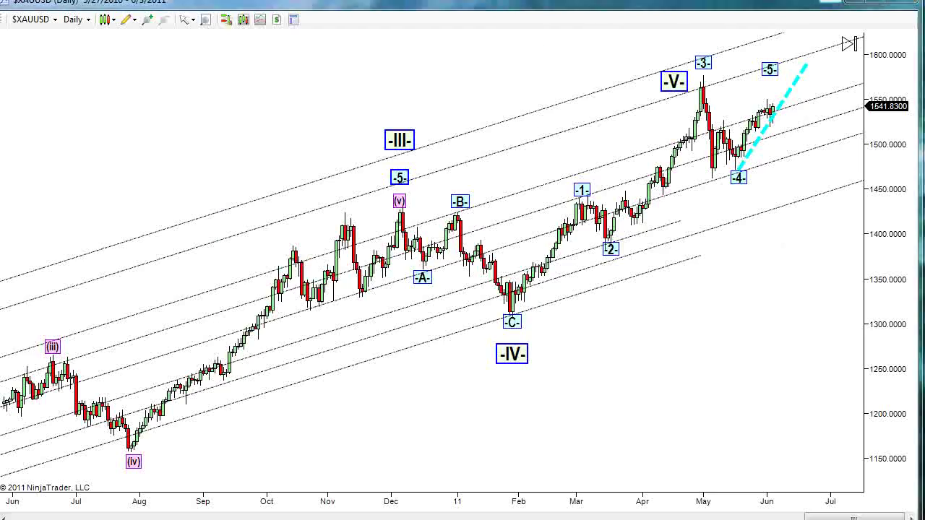
{"action": "mouse_move", "coordinate": [630, 42]}
{"action": "left_mouse_down"}
{"action": "mouse_move", "coordinate": [650, 40]}
{"action": "mouse_move", "coordinate": [663, 52]}
{"action": "mouse_move", "coordinate": [831, 58]}
{"action": "mouse_move", "coordinate": [853, 48]}
{"action": "mouse_move", "coordinate": [864, 62]}
{"action": "left_mouse_up"}
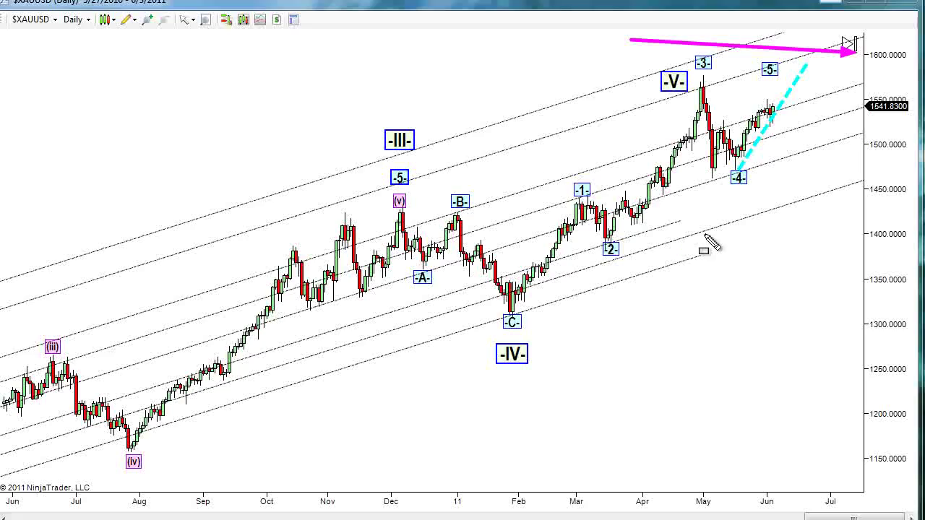
{"action": "left_click", "coordinate": [514, 189]}
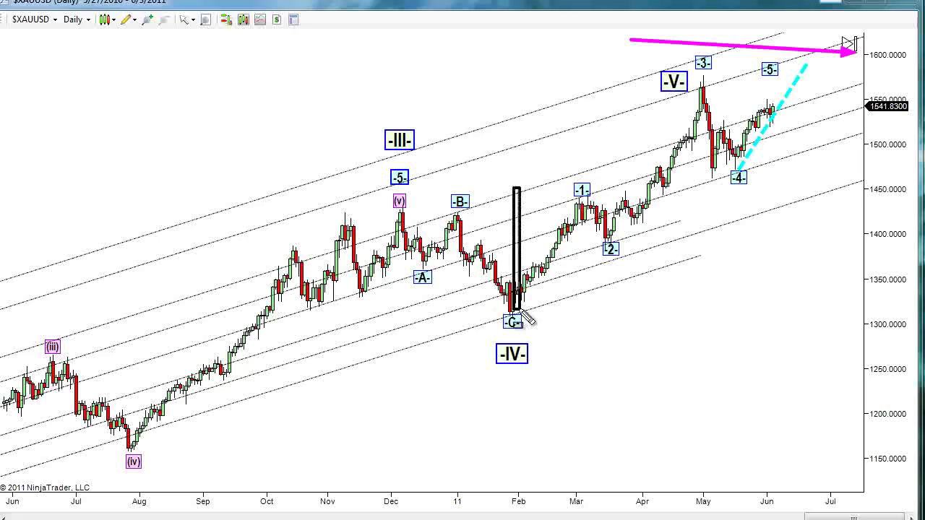
{"action": "left_click", "coordinate": [594, 316]}
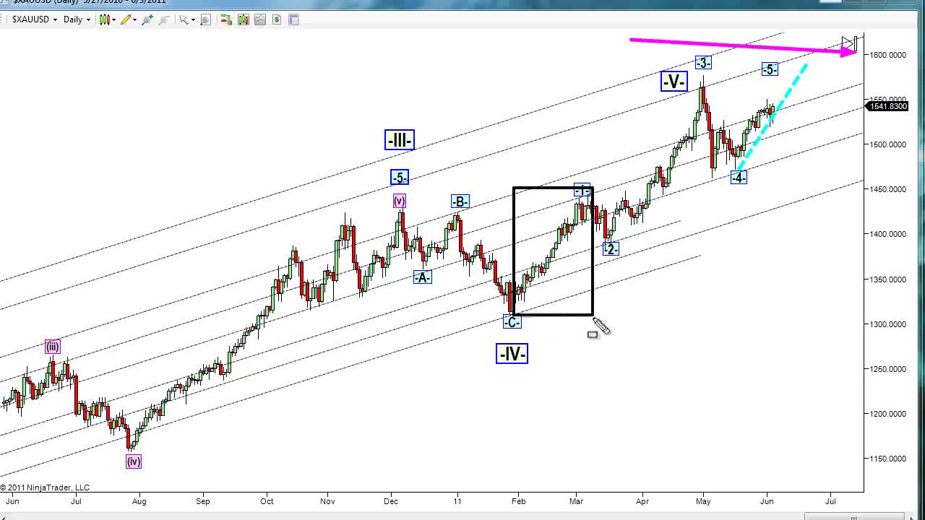
{"action": "left_click", "coordinate": [730, 30]}
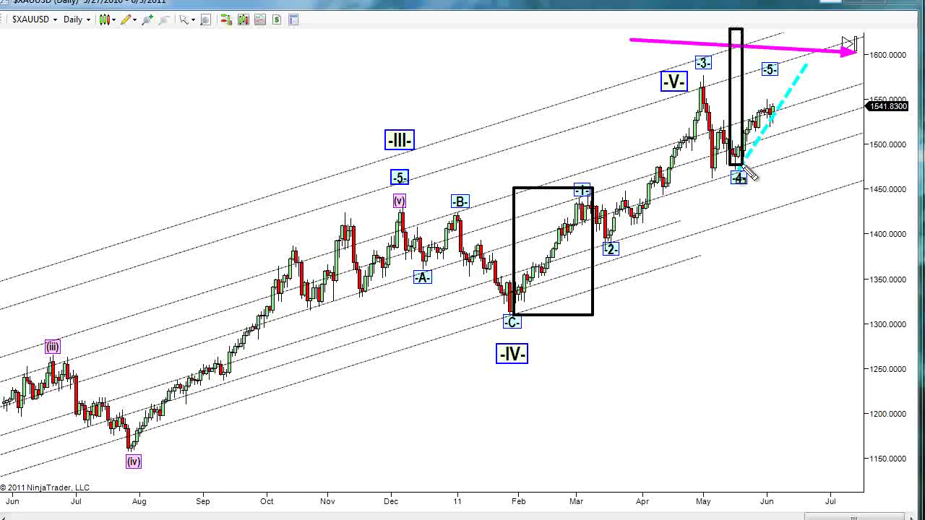
{"action": "left_click", "coordinate": [833, 186]}
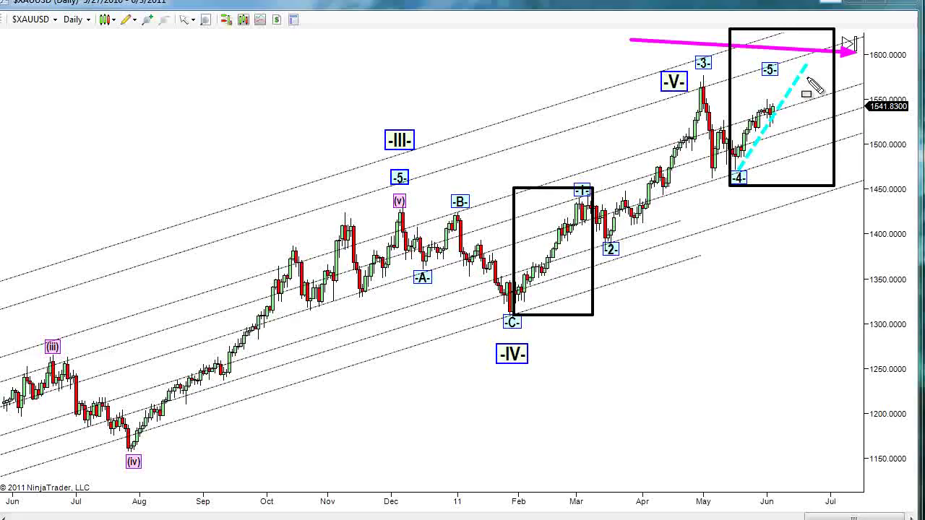
{"action": "key", "text": "Escape"}
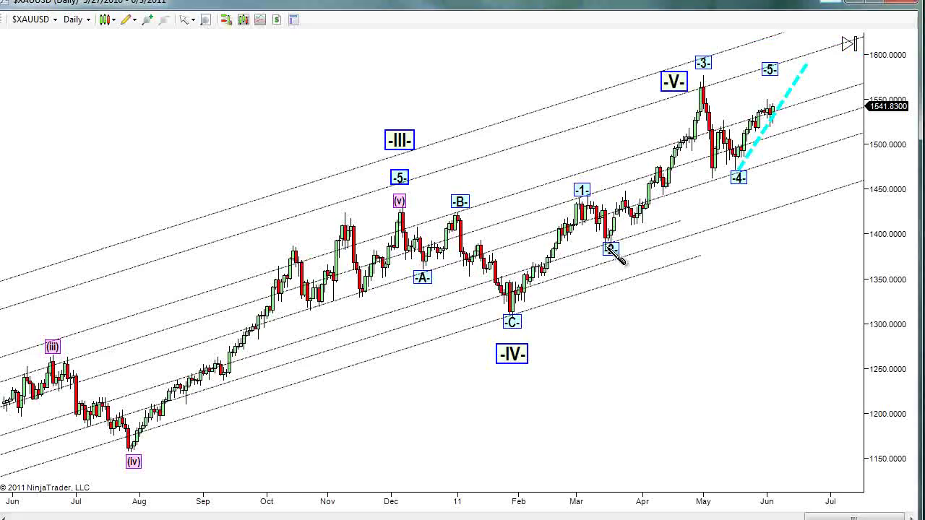
Step: Copy the -2- to -3- line and move it to extend the -4- projection to about 1660 in early July
{"action": "left_click_drag", "start_coordinate": [608, 245], "coordinate": [698, 78]}
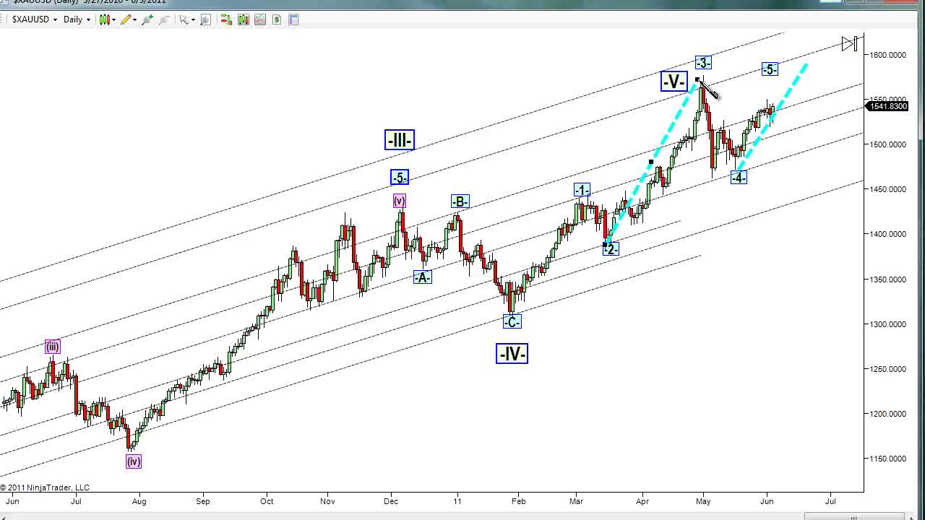
{"action": "left_click", "coordinate": [711, 89]}
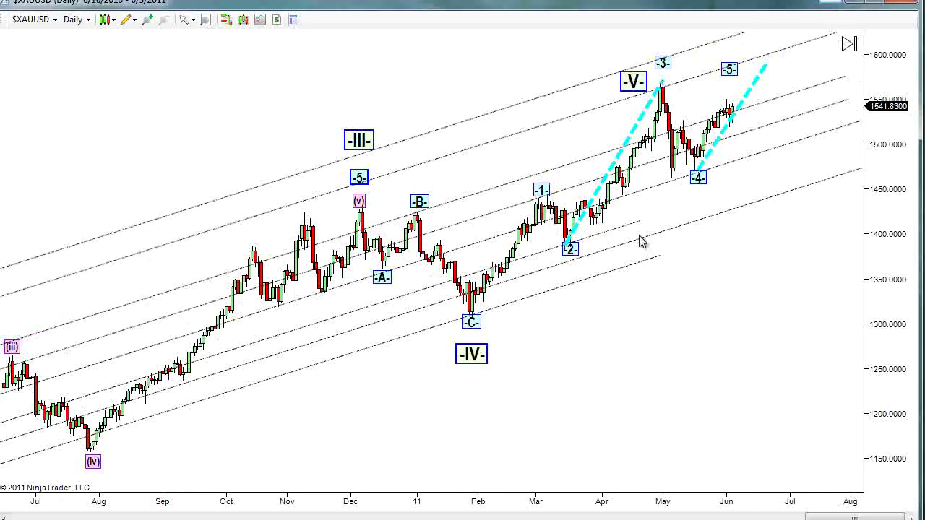
{"action": "left_click", "coordinate": [610, 168]}
{"action": "left_click_drag", "start_coordinate": [611, 167], "coordinate": [748, 100]}
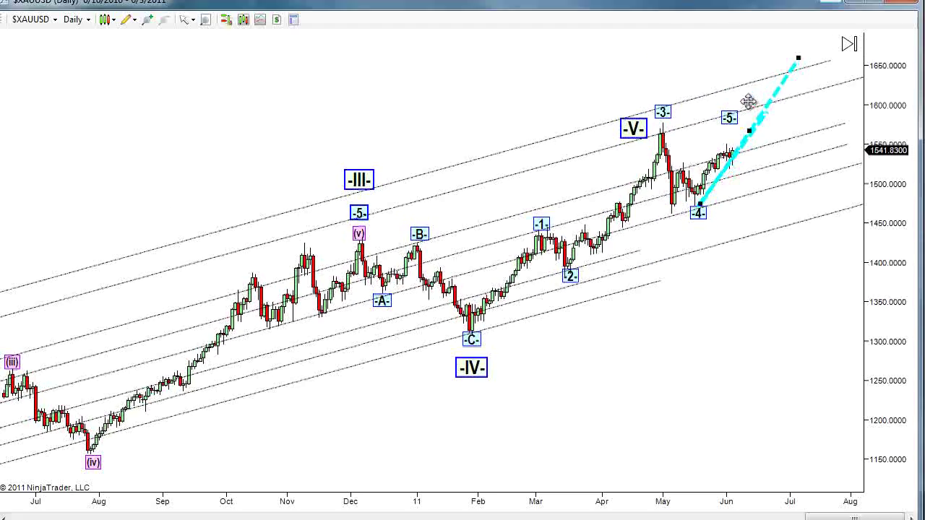
{"action": "double_click", "coordinate": [747, 101]}
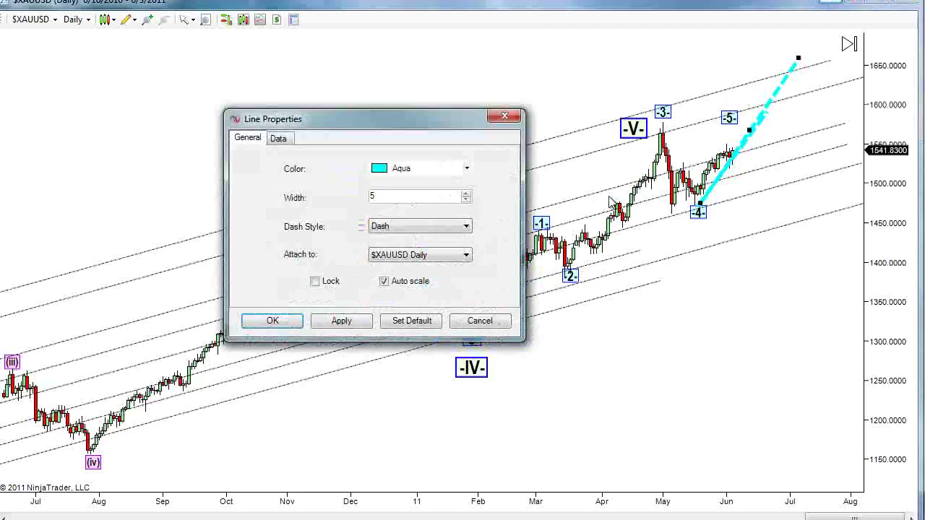
{"action": "left_click", "coordinate": [255, 321]}
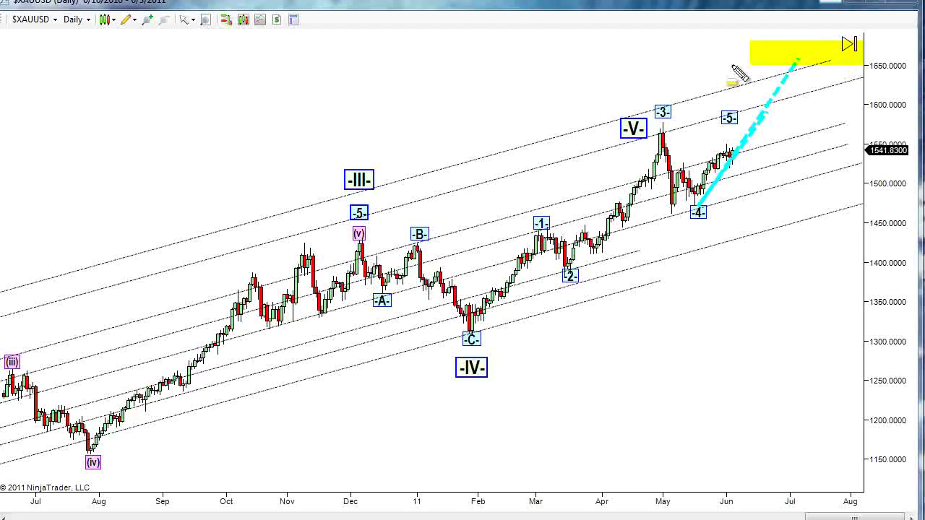
Step: Draw yellow target zones near 1660 and 1600 at the right edge, framed together in black
{"action": "left_click", "coordinate": [651, 59]}
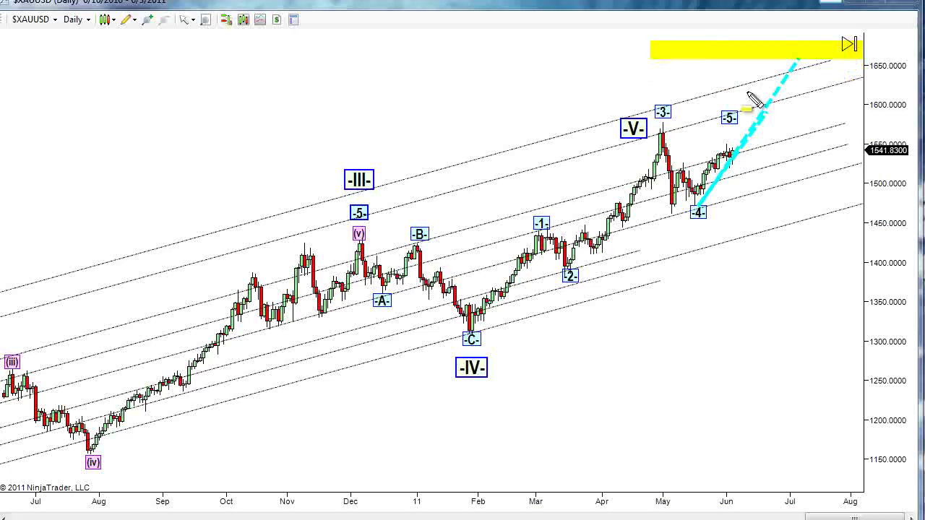
{"action": "left_click", "coordinate": [861, 99]}
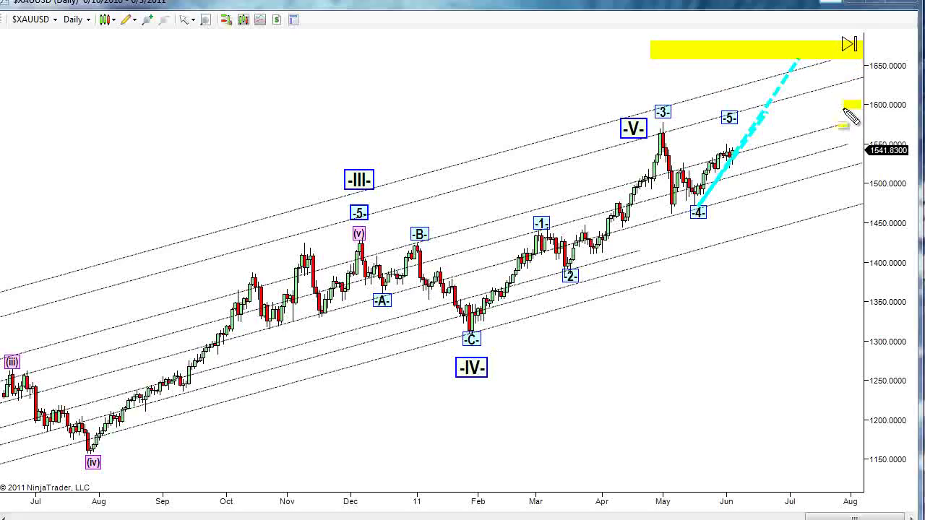
{"action": "left_click", "coordinate": [694, 112]}
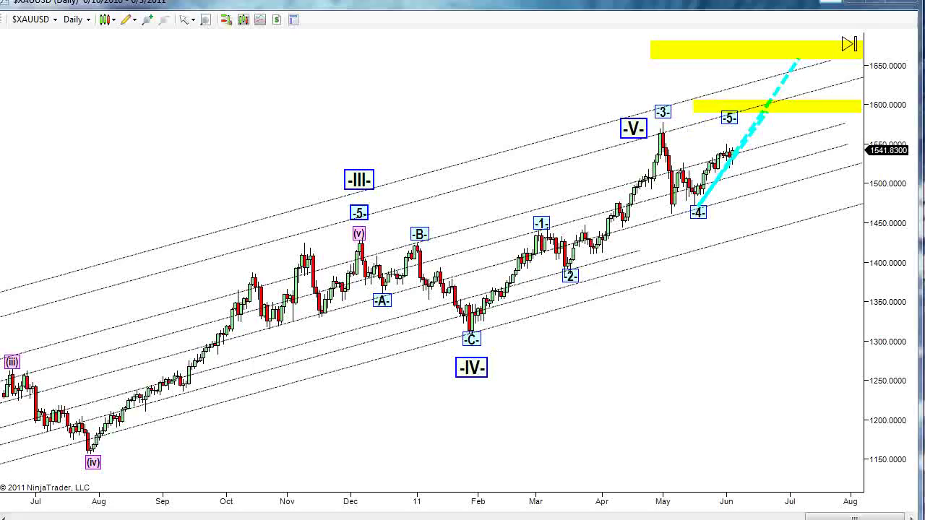
{"action": "left_click", "coordinate": [860, 37]}
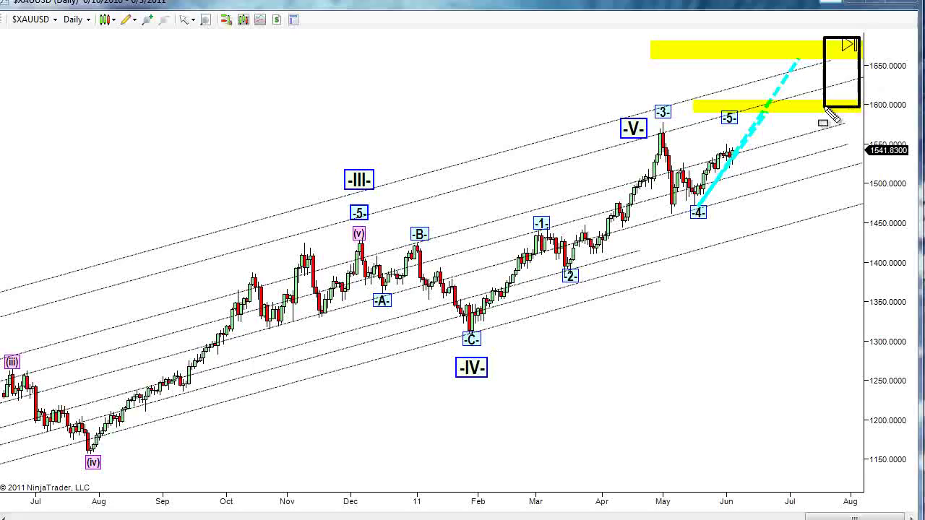
{"action": "left_click", "coordinate": [695, 113]}
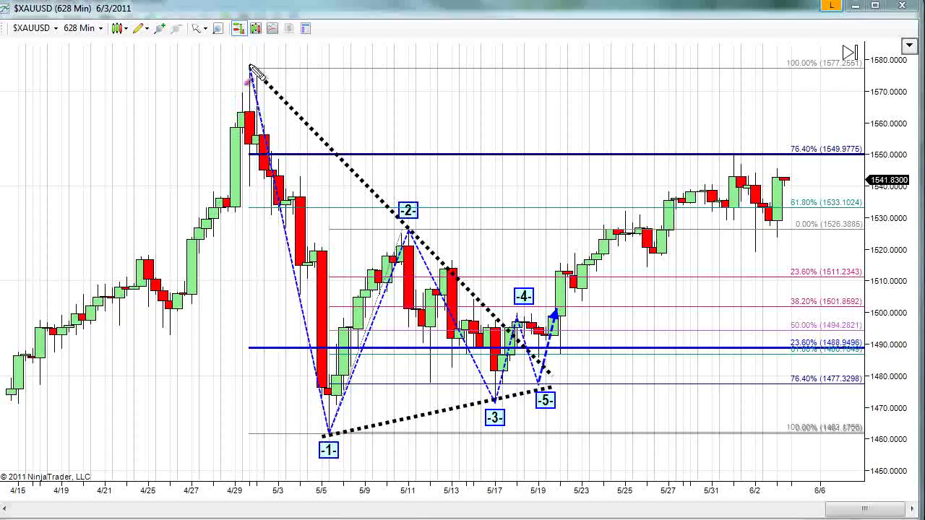
Step: Draw arrows from the 1577 high to the -1- low and along 76.40%, and highlight the 1550 high yellow
{"action": "mouse_move", "coordinate": [250, 66]}
{"action": "left_mouse_down"}
{"action": "mouse_move", "coordinate": [318, 429]}
{"action": "mouse_move", "coordinate": [329, 433]}
{"action": "left_mouse_up"}
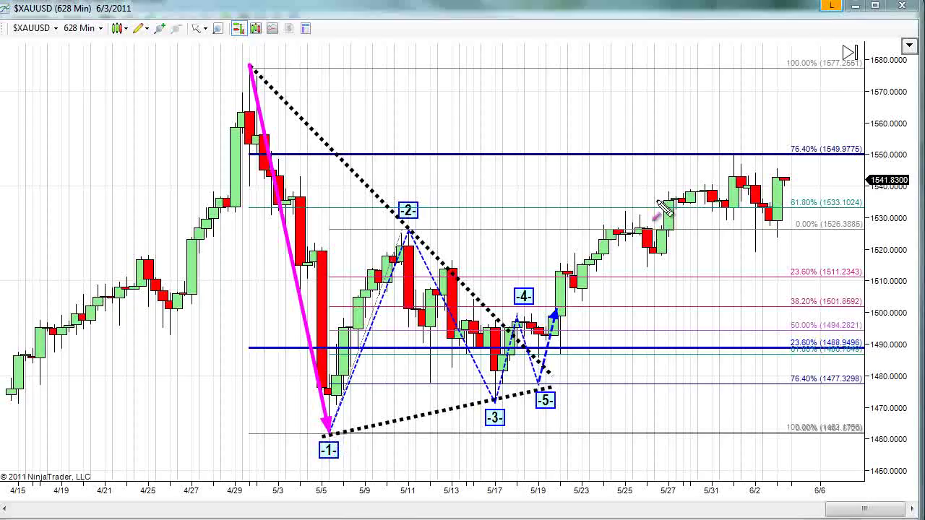
{"action": "left_click_drag", "start_coordinate": [455, 154], "coordinate": [776, 155]}
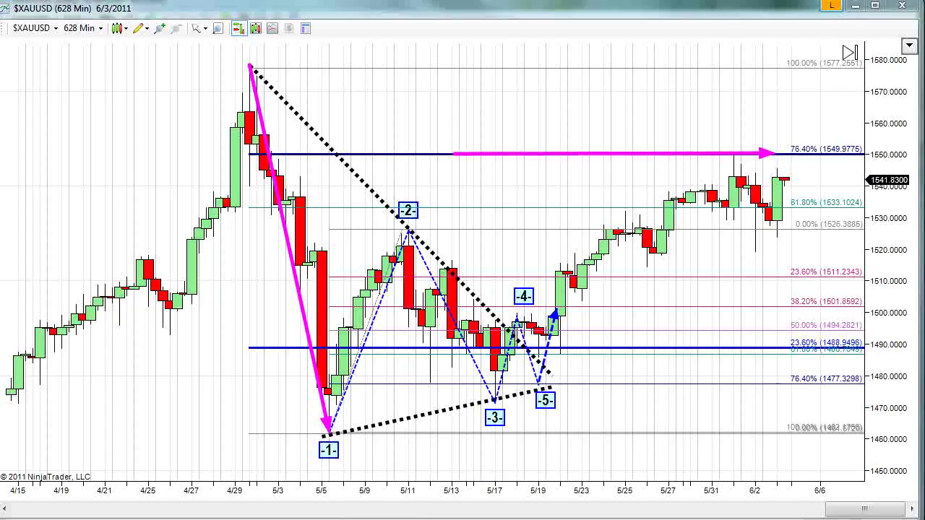
{"action": "left_click_drag", "start_coordinate": [712, 144], "coordinate": [750, 168]}
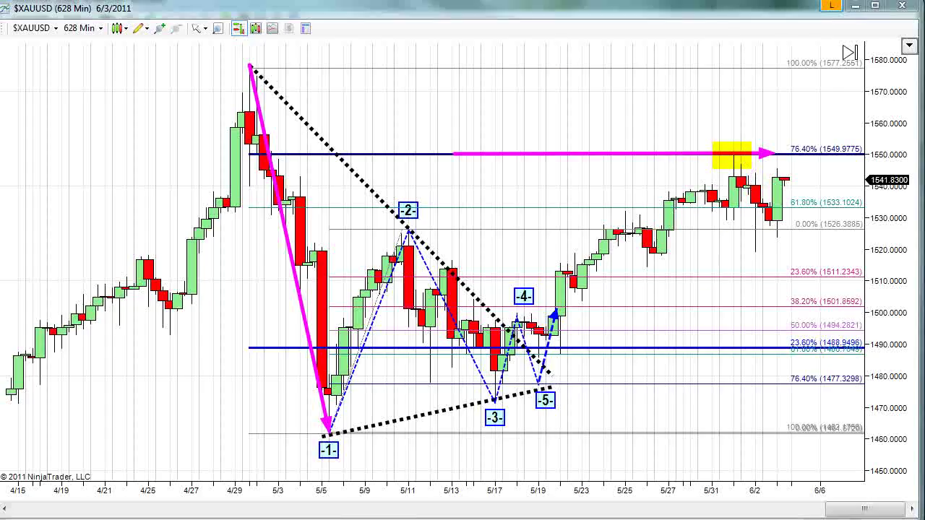
Step: Sketch red strokes, a black frame, a support line and a magenta arrow toward 1550, then clear them all
{"action": "mouse_move", "coordinate": [596, 305]}
{"action": "left_mouse_down"}
{"action": "mouse_move", "coordinate": [693, 232]}
{"action": "mouse_move", "coordinate": [702, 219]}
{"action": "mouse_move", "coordinate": [695, 212]}
{"action": "mouse_move", "coordinate": [708, 210]}
{"action": "mouse_move", "coordinate": [712, 225]}
{"action": "left_mouse_up"}
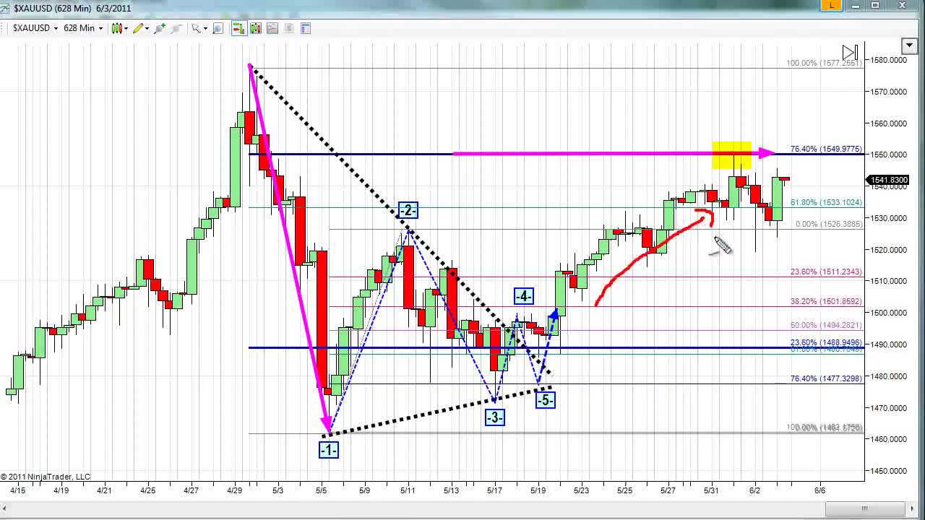
{"action": "mouse_move", "coordinate": [672, 106]}
{"action": "left_mouse_down"}
{"action": "mouse_move", "coordinate": [721, 138]}
{"action": "mouse_move", "coordinate": [721, 154]}
{"action": "left_mouse_up"}
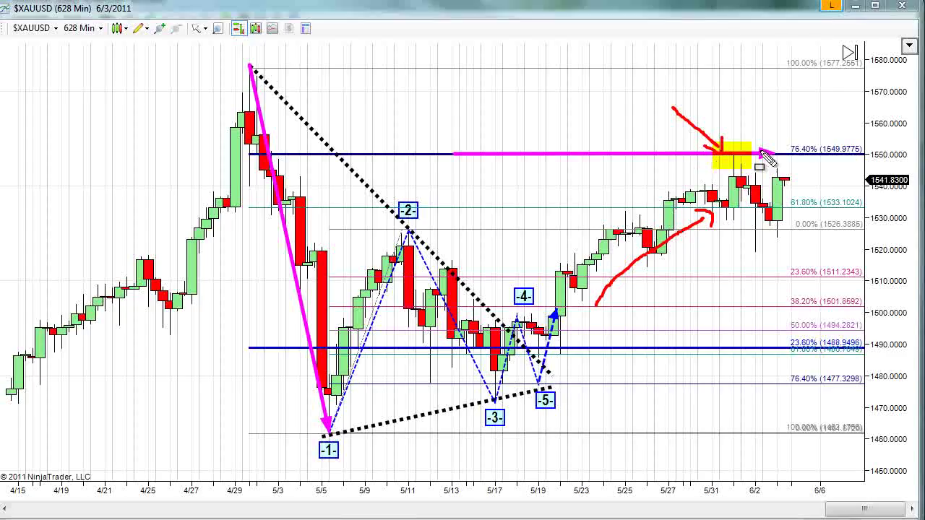
{"action": "left_click_drag", "start_coordinate": [694, 110], "coordinate": [873, 250]}
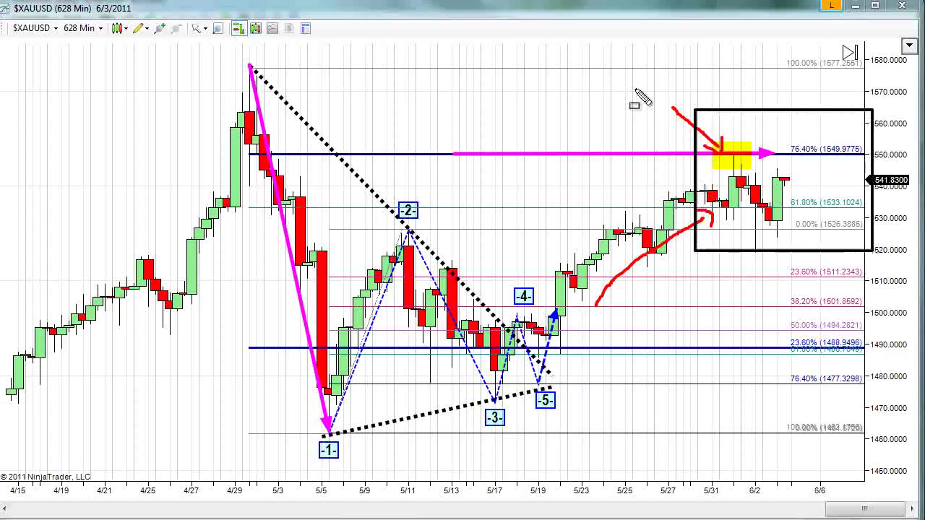
{"action": "left_click_drag", "start_coordinate": [711, 229], "coordinate": [859, 226]}
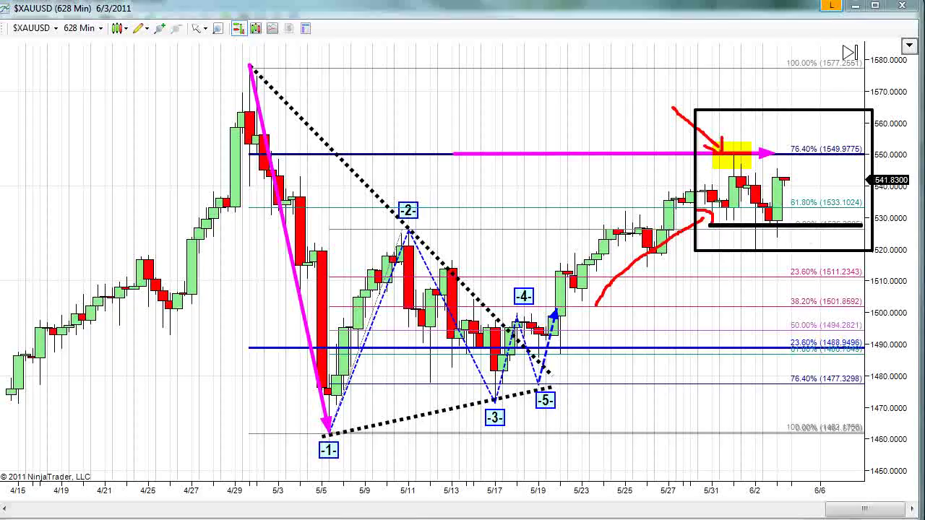
{"action": "mouse_move", "coordinate": [802, 235]}
{"action": "left_mouse_down"}
{"action": "mouse_move", "coordinate": [791, 225]}
{"action": "mouse_move", "coordinate": [817, 162]}
{"action": "left_mouse_up"}
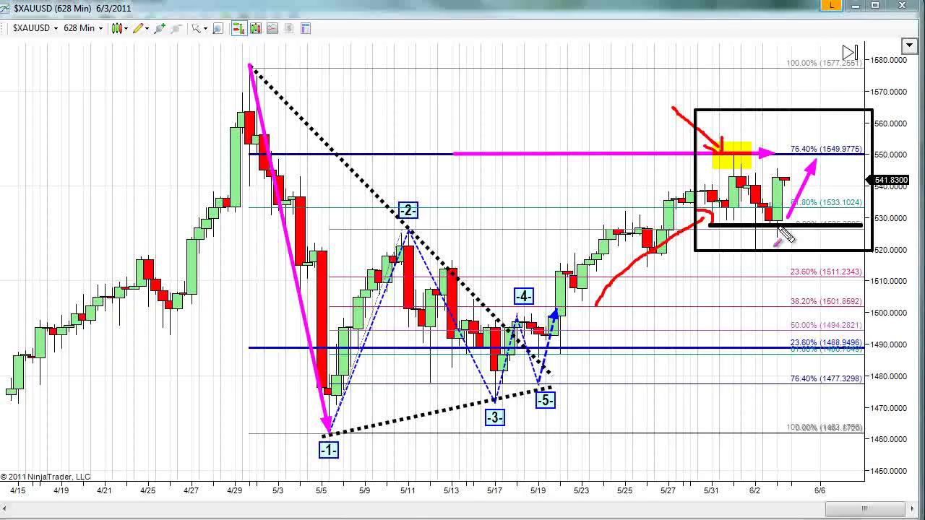
{"action": "key", "text": "Escape"}
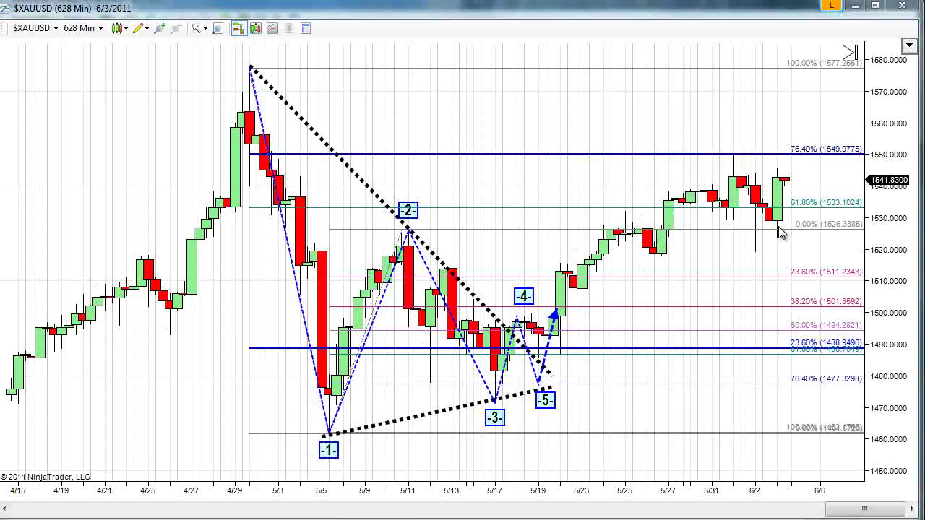
Step: Arrow the long lower wick and the 23.60% level, band yellow below 1550, and frame the latest candles in black
{"action": "left_click_drag", "start_coordinate": [668, 408], "coordinate": [610, 407]}
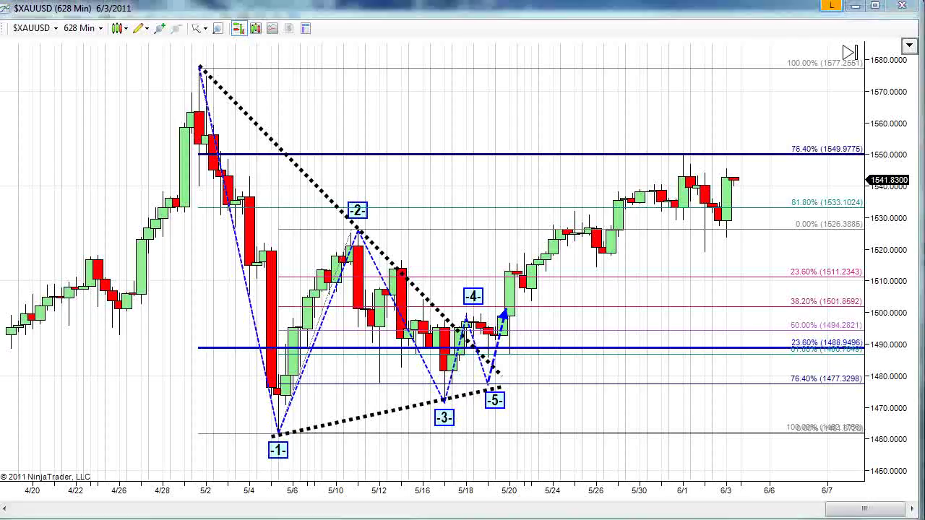
{"action": "left_click_drag", "start_coordinate": [733, 306], "coordinate": [711, 266]}
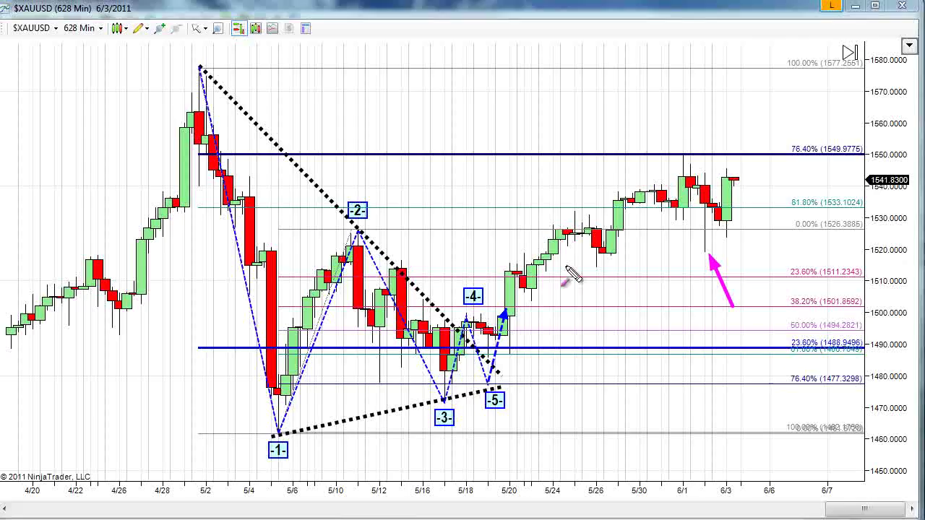
{"action": "left_click_drag", "start_coordinate": [568, 278], "coordinate": [760, 278]}
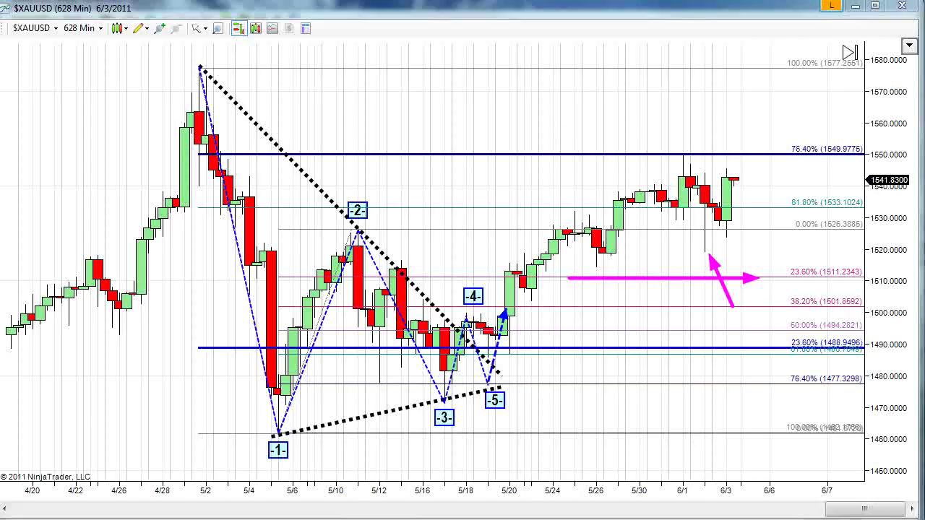
{"action": "left_click_drag", "start_coordinate": [775, 169], "coordinate": [640, 179]}
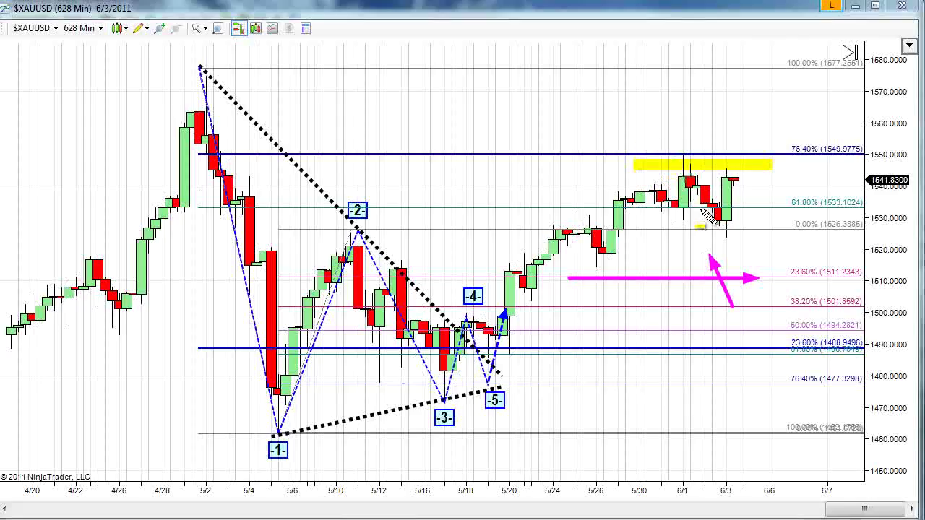
{"action": "left_click_drag", "start_coordinate": [775, 140], "coordinate": [594, 270]}
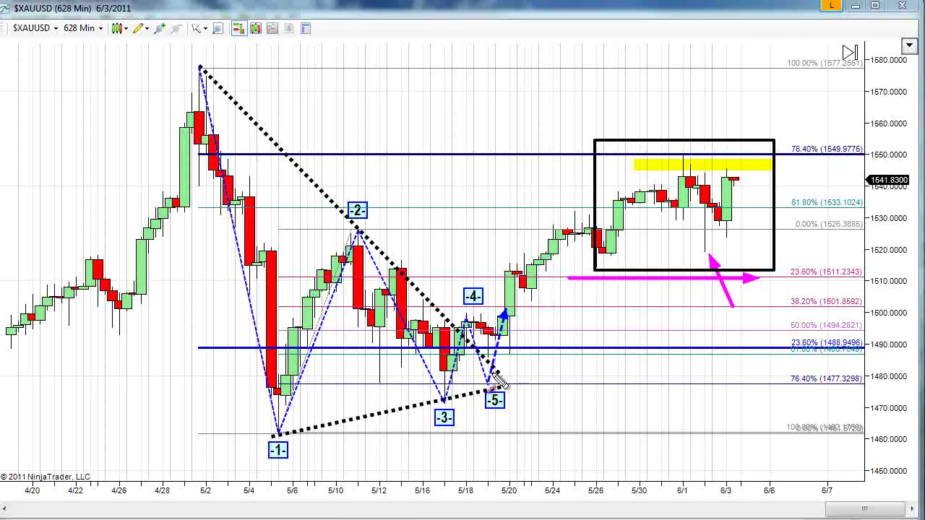
Step: Draw an arrow from wave 5 up to the yellow band, two downward arrows, and a box above the band
{"action": "left_click_drag", "start_coordinate": [489, 392], "coordinate": [700, 158]}
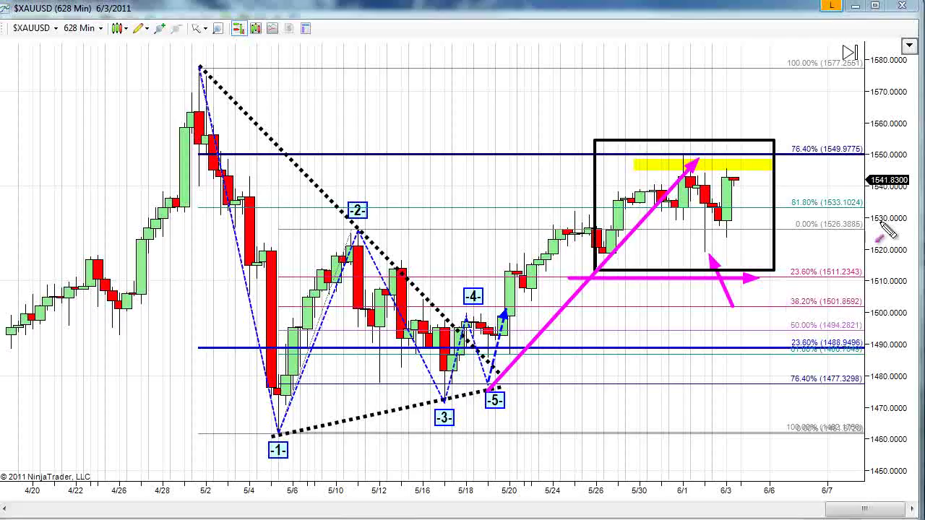
{"action": "left_click_drag", "start_coordinate": [699, 163], "coordinate": [756, 239]}
{"action": "left_click_drag", "start_coordinate": [734, 192], "coordinate": [776, 261]}
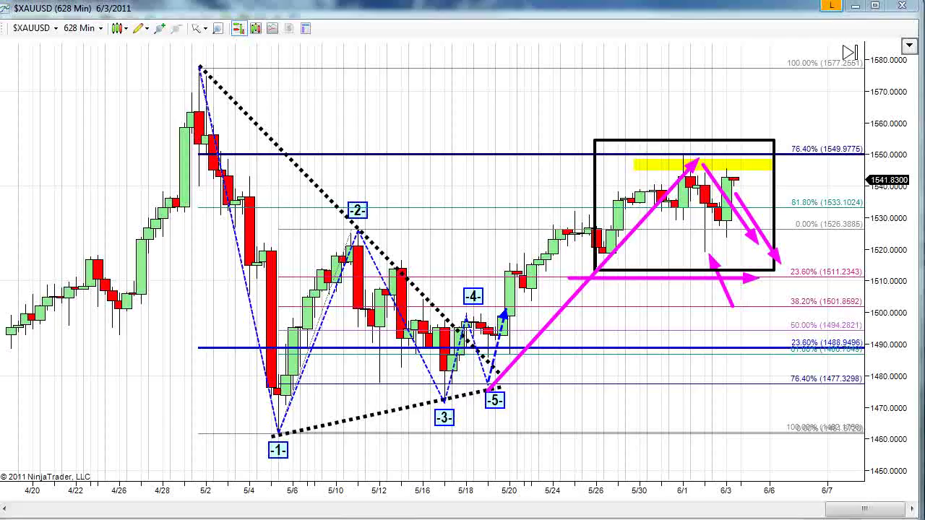
{"action": "left_click", "coordinate": [630, 120]}
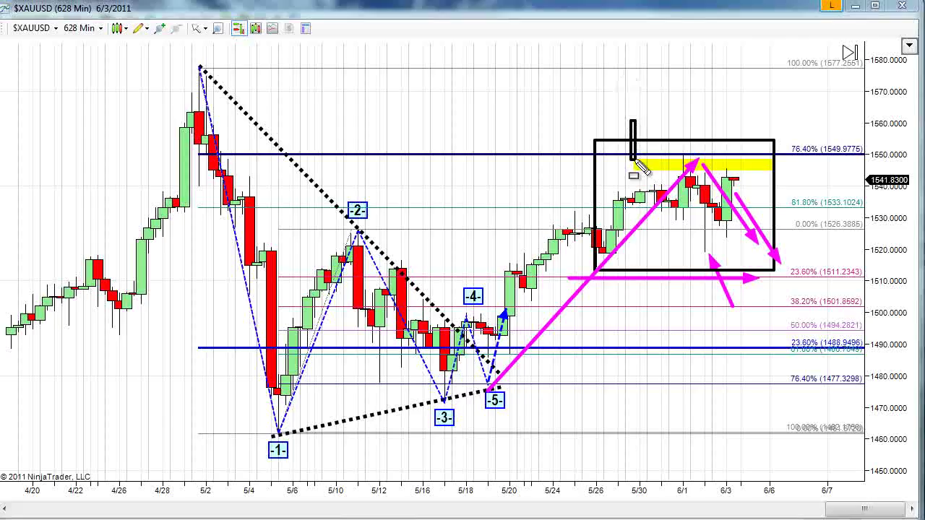
{"action": "left_click", "coordinate": [775, 173]}
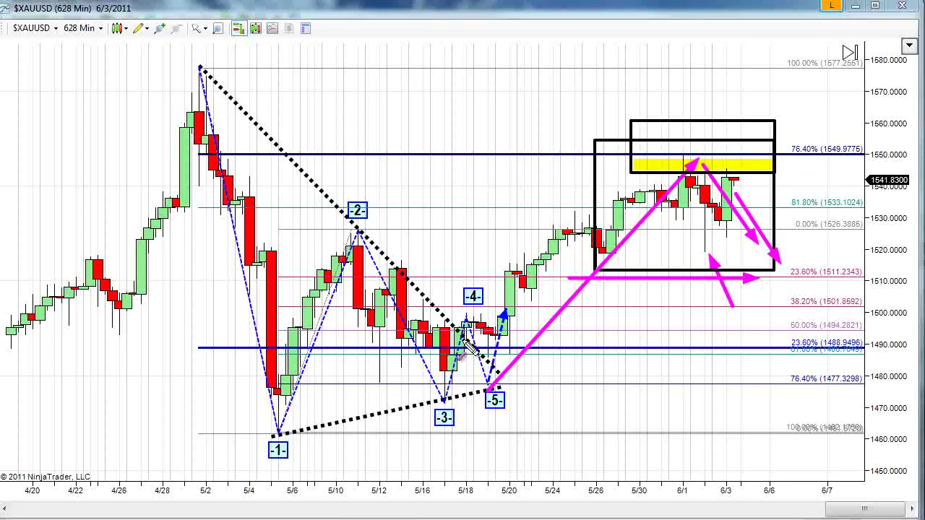
Step: Add a rising arrow near wave 4 and a falling arrow, then clear all pen markings
{"action": "mouse_move", "coordinate": [476, 352]}
{"action": "left_mouse_down"}
{"action": "mouse_move", "coordinate": [572, 214]}
{"action": "mouse_move", "coordinate": [598, 274]}
{"action": "left_mouse_up"}
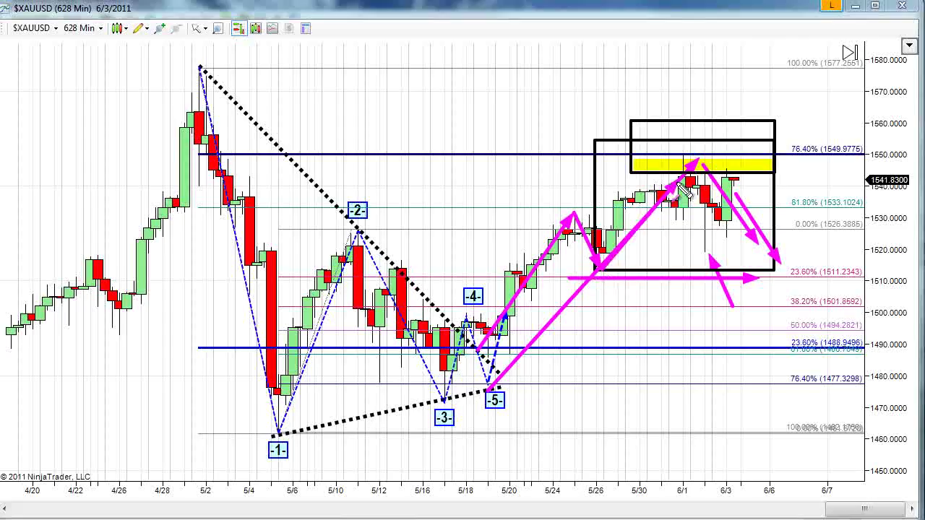
{"action": "mouse_move", "coordinate": [695, 159]}
{"action": "left_mouse_down"}
{"action": "mouse_move", "coordinate": [732, 216]}
{"action": "mouse_move", "coordinate": [731, 233]}
{"action": "mouse_move", "coordinate": [831, 165]}
{"action": "left_mouse_up"}
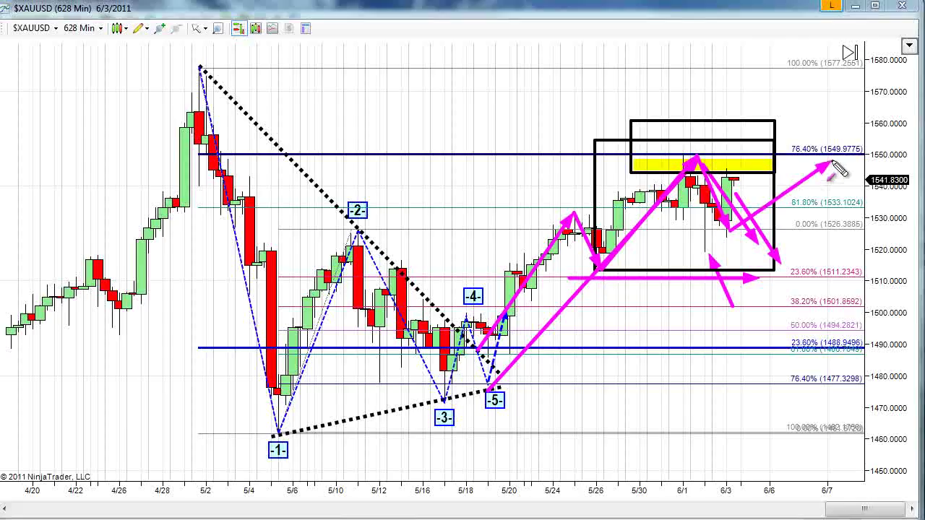
{"action": "key", "text": "Escape"}
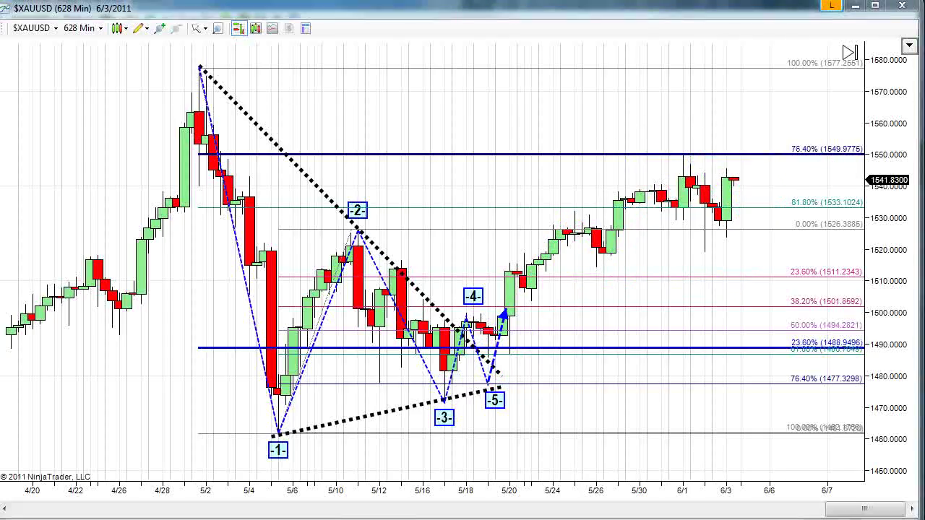
Step: Highlight yellow bands at 1577 and just above 1550, and frame the lower band in black
{"action": "left_click_drag", "start_coordinate": [196, 60], "coordinate": [864, 73]}
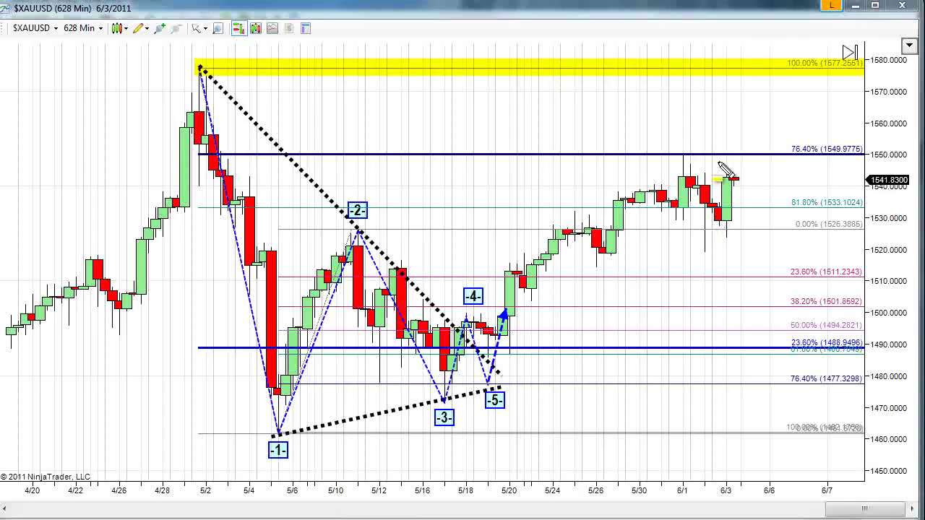
{"action": "mouse_move", "coordinate": [629, 148]}
{"action": "left_mouse_down"}
{"action": "mouse_move", "coordinate": [628, 133]}
{"action": "mouse_move", "coordinate": [628, 153]}
{"action": "mouse_move", "coordinate": [869, 159]}
{"action": "left_mouse_up"}
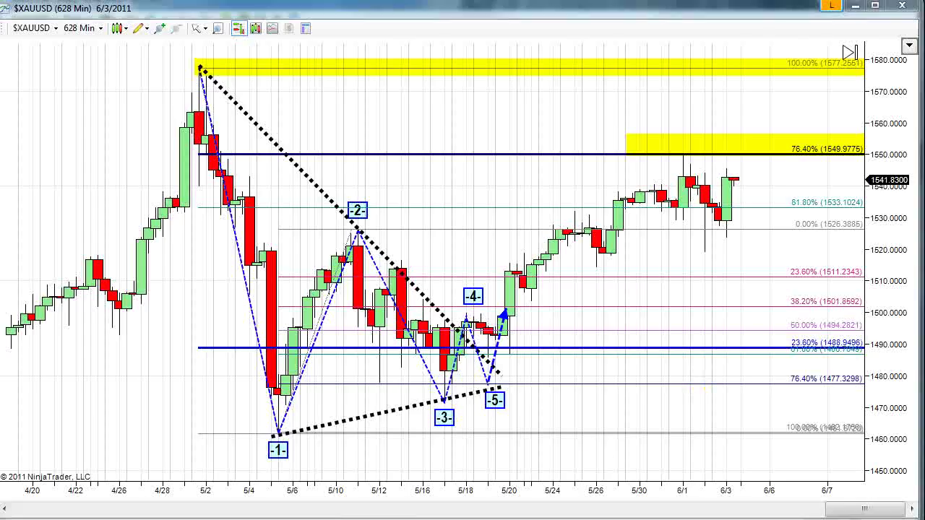
{"action": "left_click", "coordinate": [622, 136]}
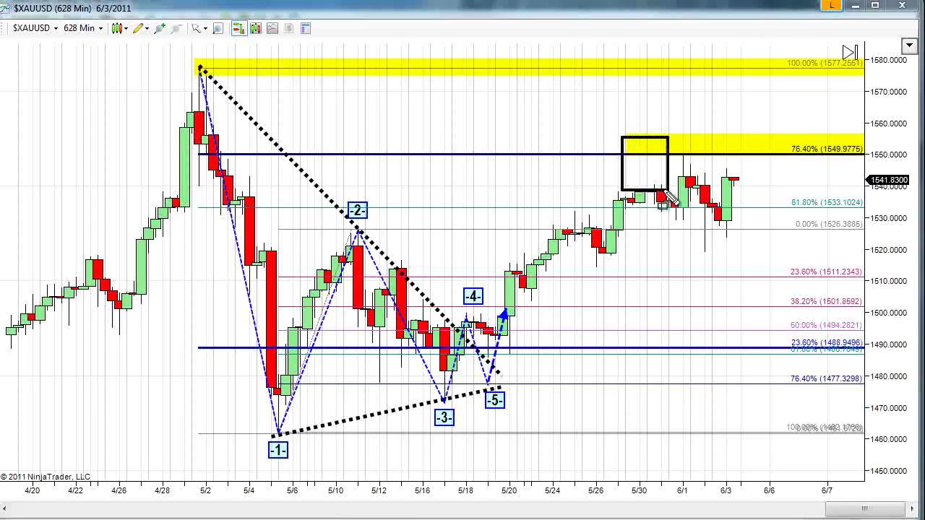
{"action": "left_click", "coordinate": [864, 163]}
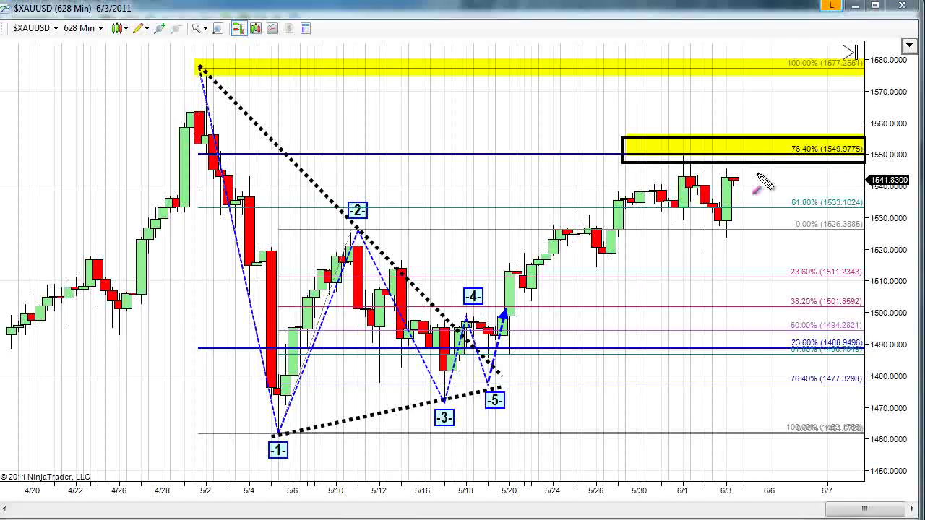
Step: Draw a magenta arrow falling toward 1520 and a red path rising above 1560
{"action": "left_click_drag", "start_coordinate": [741, 174], "coordinate": [801, 248]}
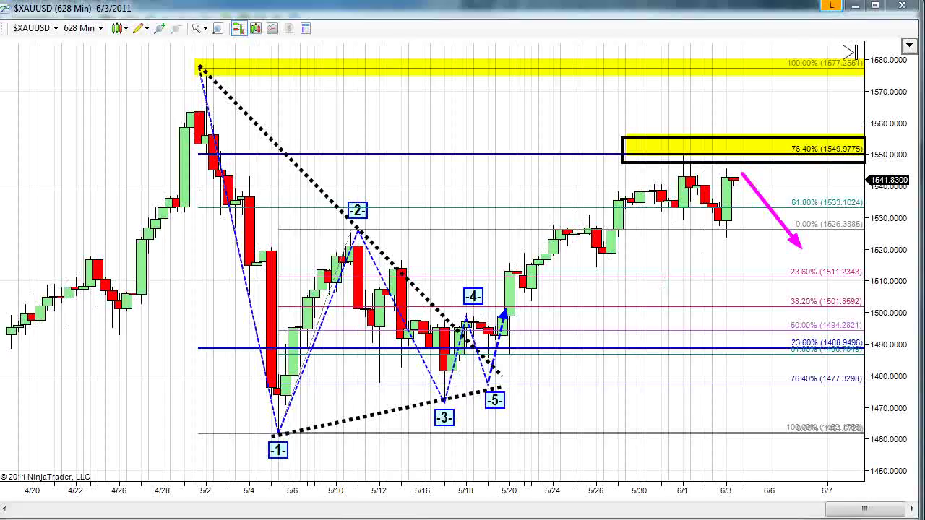
{"action": "mouse_move", "coordinate": [671, 197]}
{"action": "left_mouse_down"}
{"action": "mouse_move", "coordinate": [704, 211]}
{"action": "mouse_move", "coordinate": [771, 190]}
{"action": "mouse_move", "coordinate": [788, 124]}
{"action": "mouse_move", "coordinate": [795, 131]}
{"action": "mouse_move", "coordinate": [787, 120]}
{"action": "mouse_move", "coordinate": [755, 121]}
{"action": "left_mouse_up"}
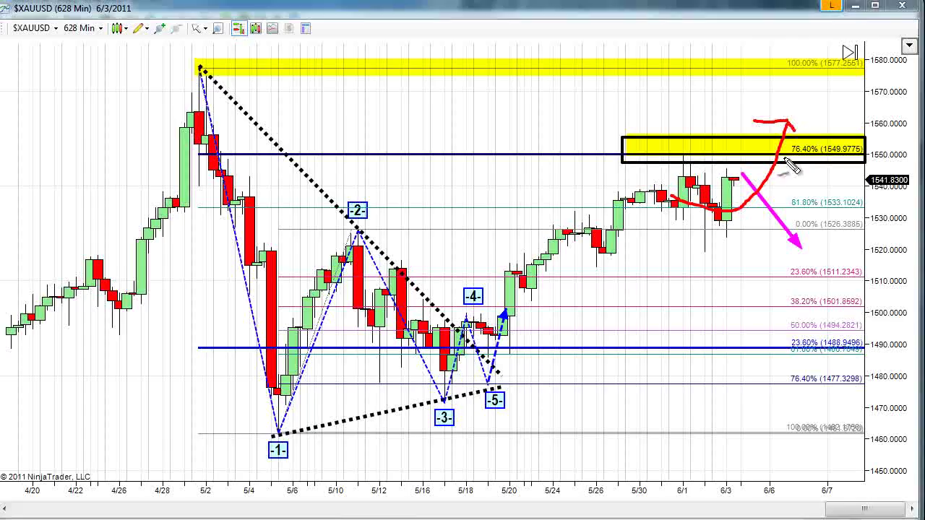
{"action": "left_click_drag", "start_coordinate": [793, 129], "coordinate": [797, 135]}
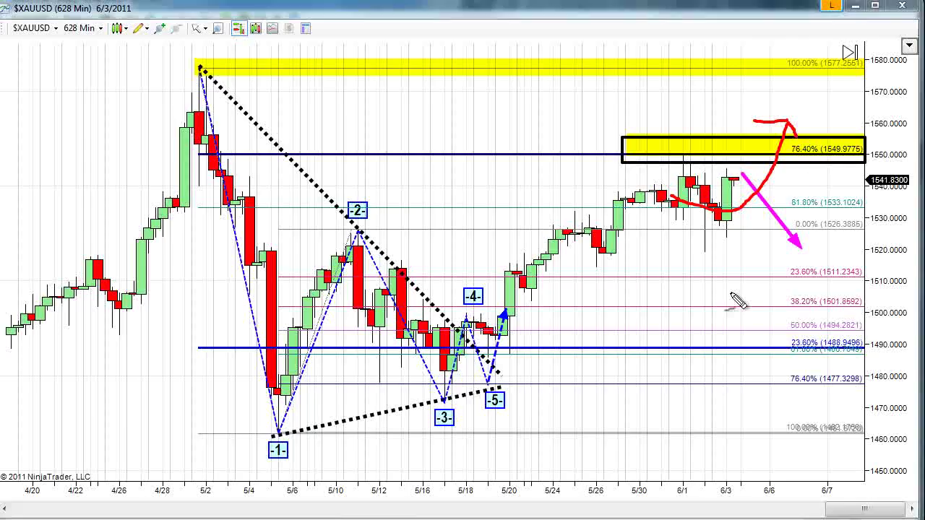